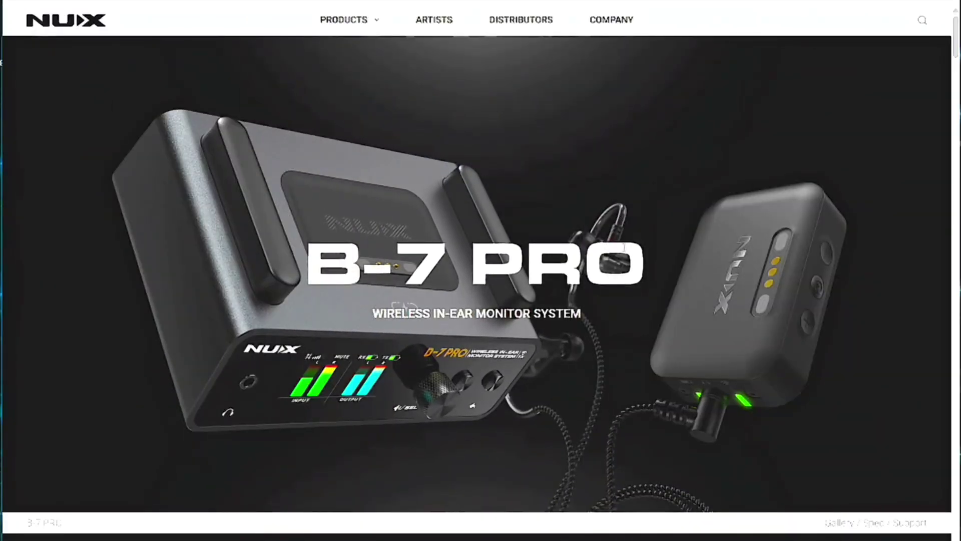
Download NUX ASIO Driver V5.30.0 (Win10 and above) from the B-7 PRO product page's support section
drag(955, 47, 955, 448)
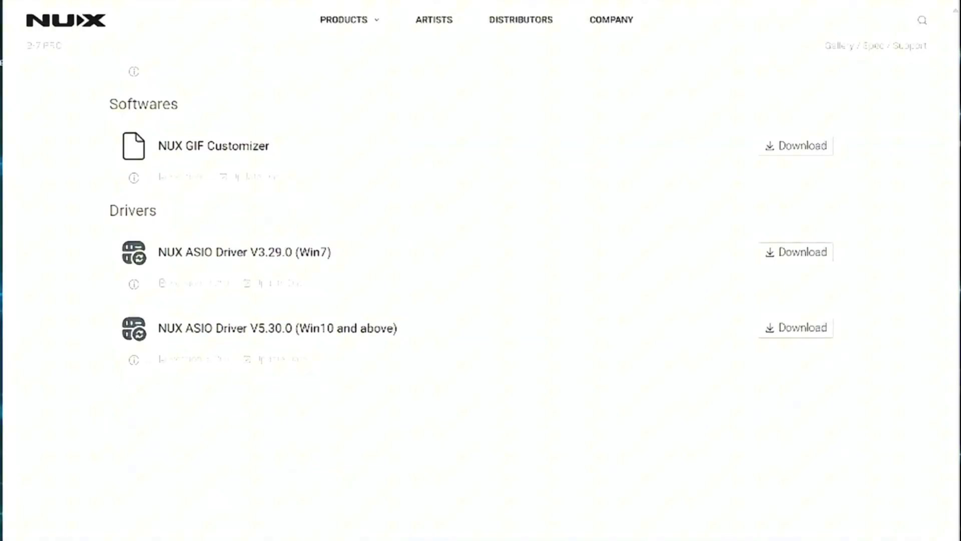
click(796, 328)
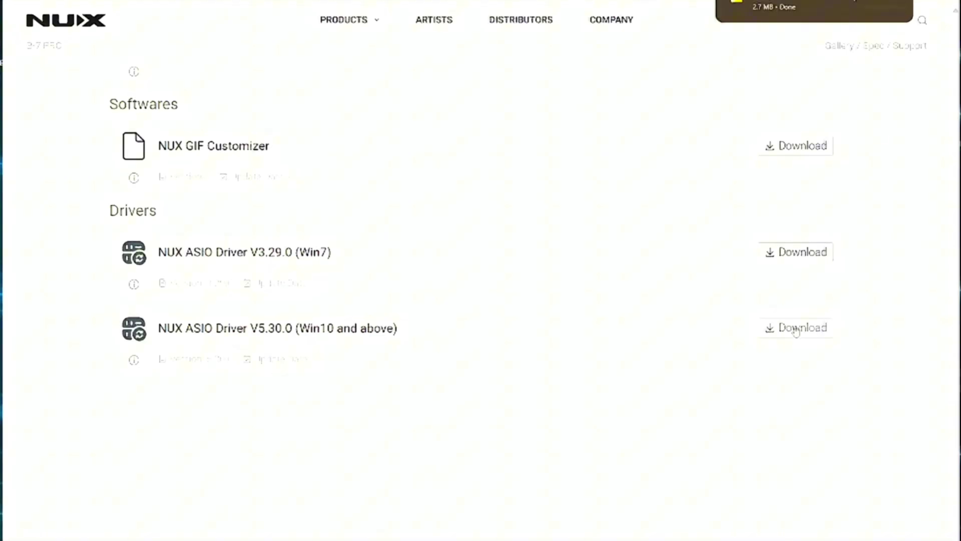
Download NUX B-7 PRO Firmware V1.0.6 Windows and extract the archive into the Downloads folder with 7-Zip
scroll(128, 215, up, 6)
scroll(127, 215, up, 1)
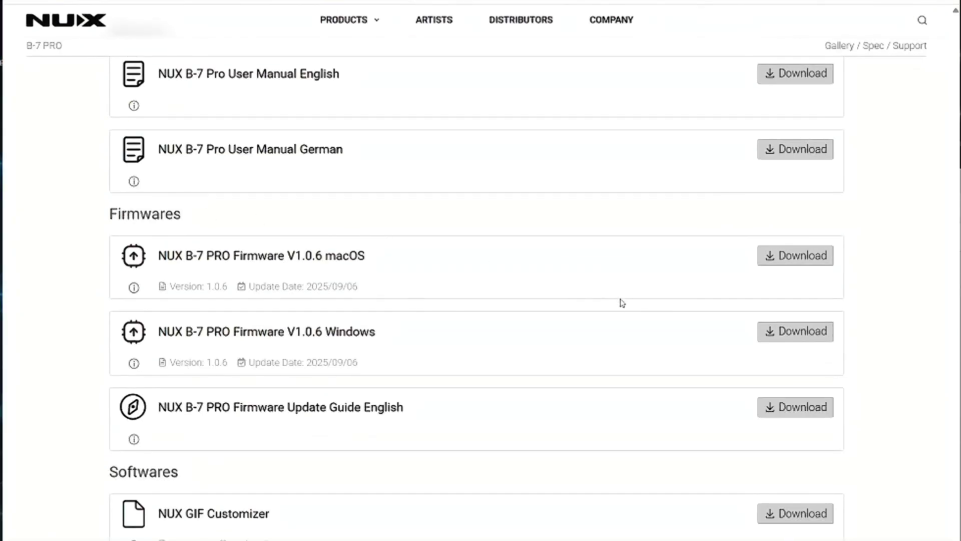
click(796, 333)
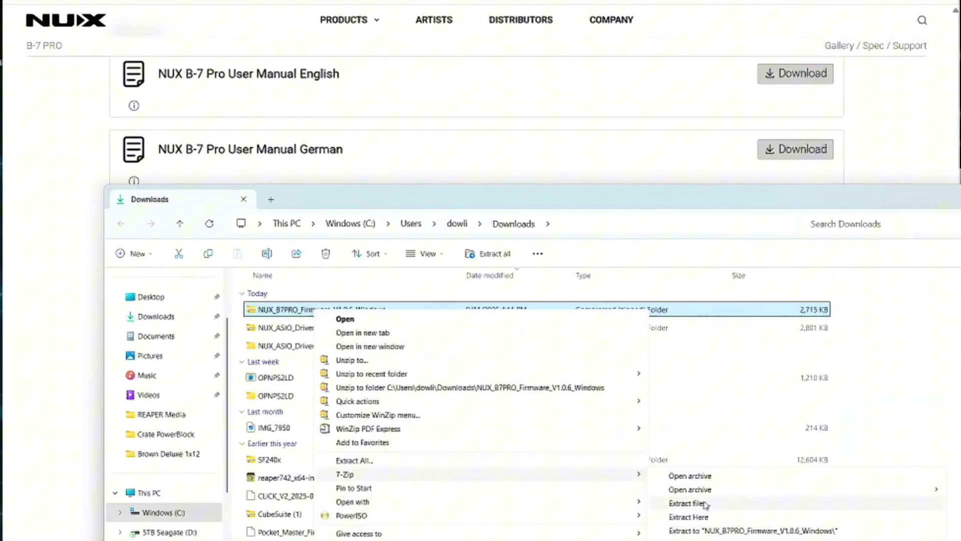
click(701, 504)
click(623, 443)
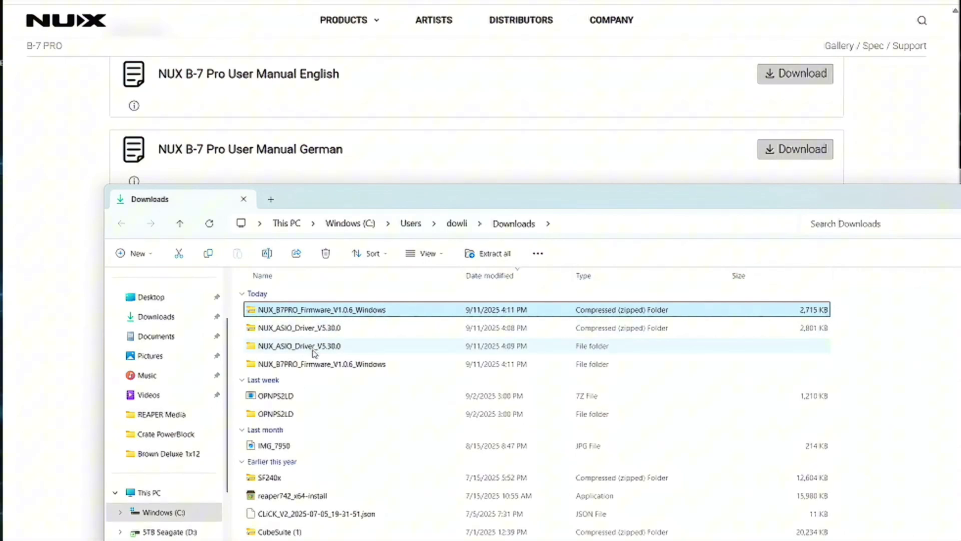
Look through the extracted B-7 PRO firmware folder and briefly open the NUX Device Updater found there
double_click(314, 364)
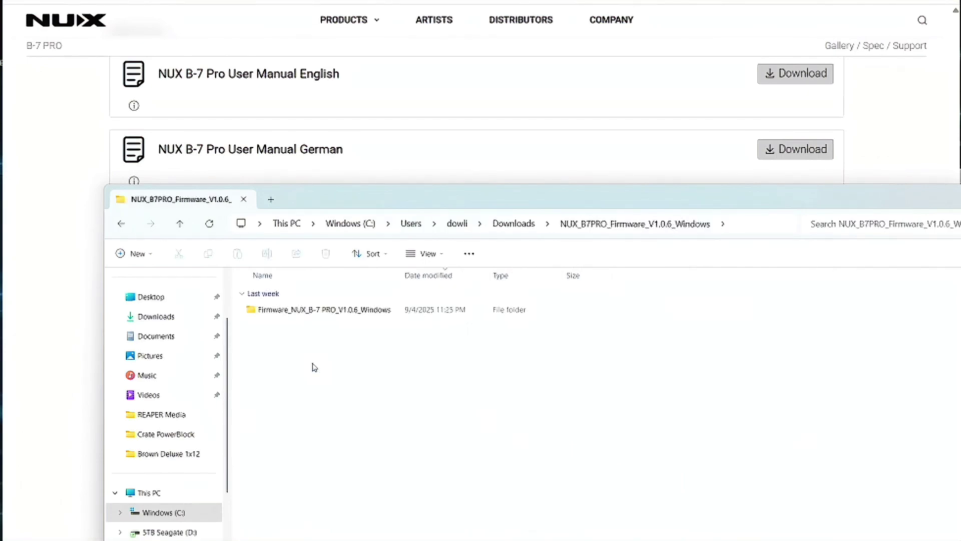
double_click(308, 311)
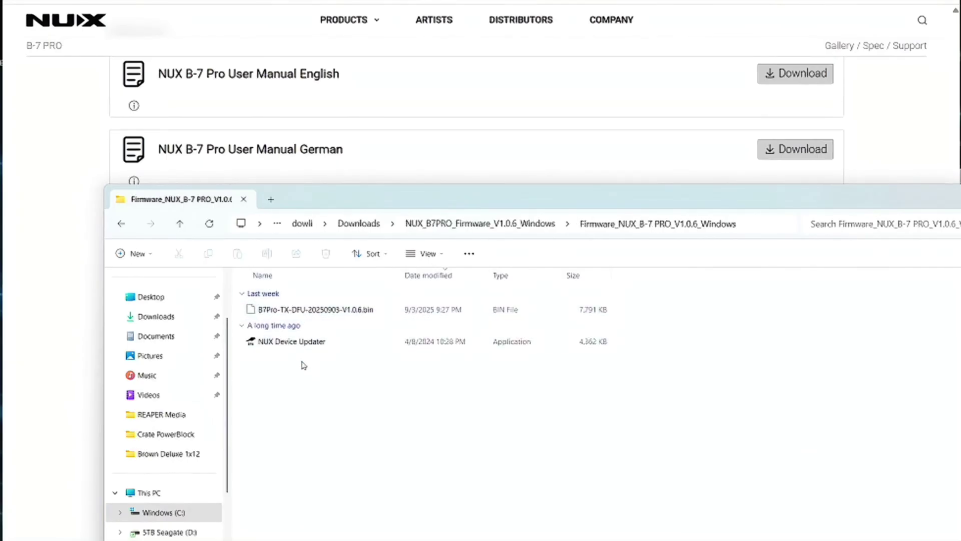
key(Down)
double_click(300, 344)
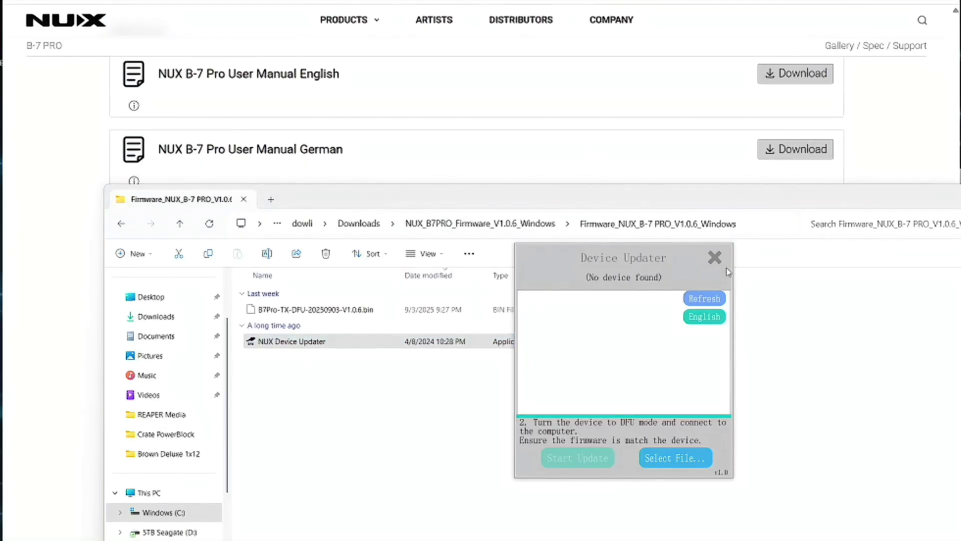
click(714, 257)
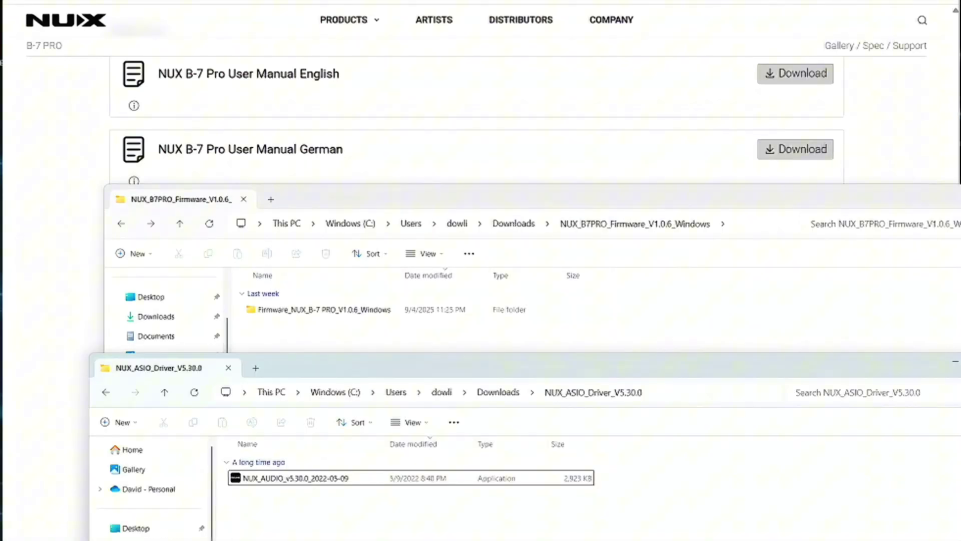
Install the NUX audio driver v5.30.0 from the extracted ASIO driver folder into C:\Program Files\NUX\Audio Driver
click(302, 480)
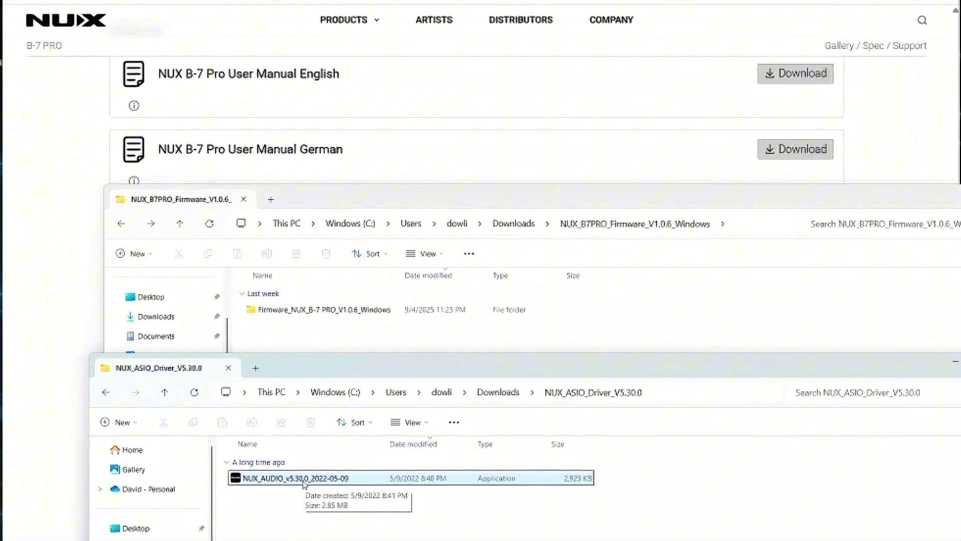
double_click(274, 473)
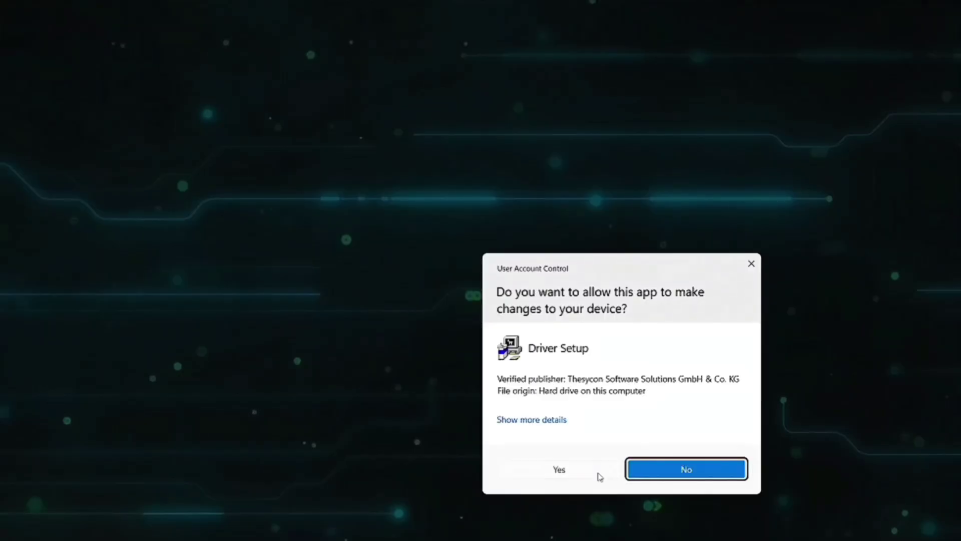
click(599, 476)
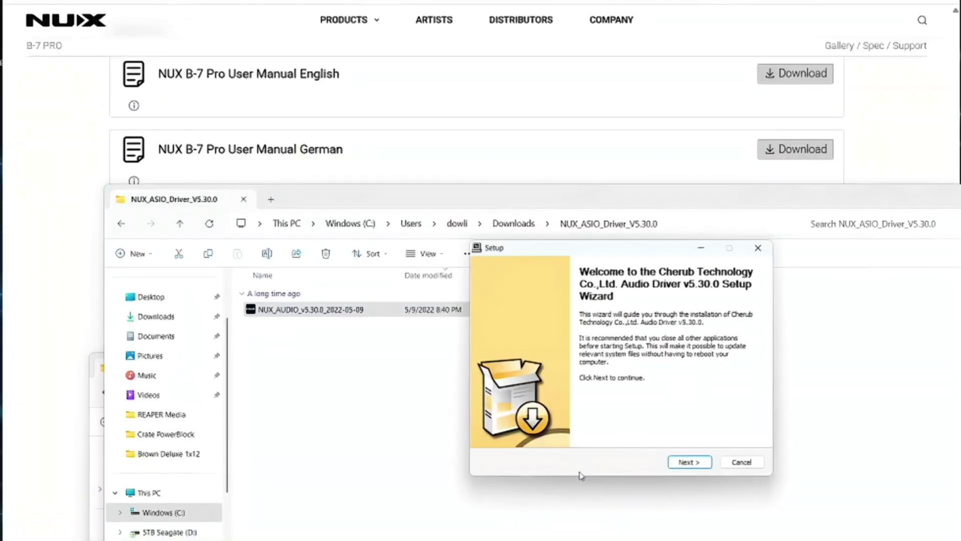
click(696, 463)
click(697, 462)
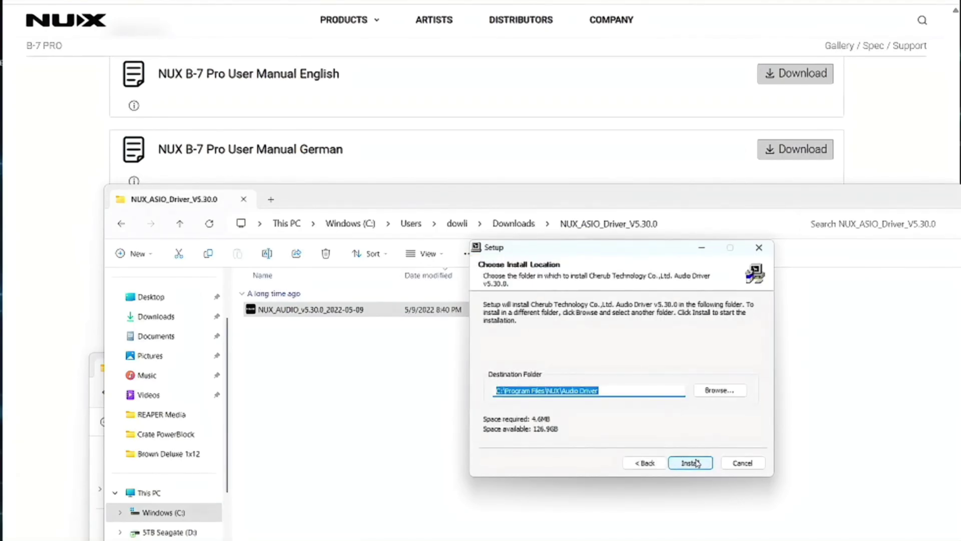
click(696, 463)
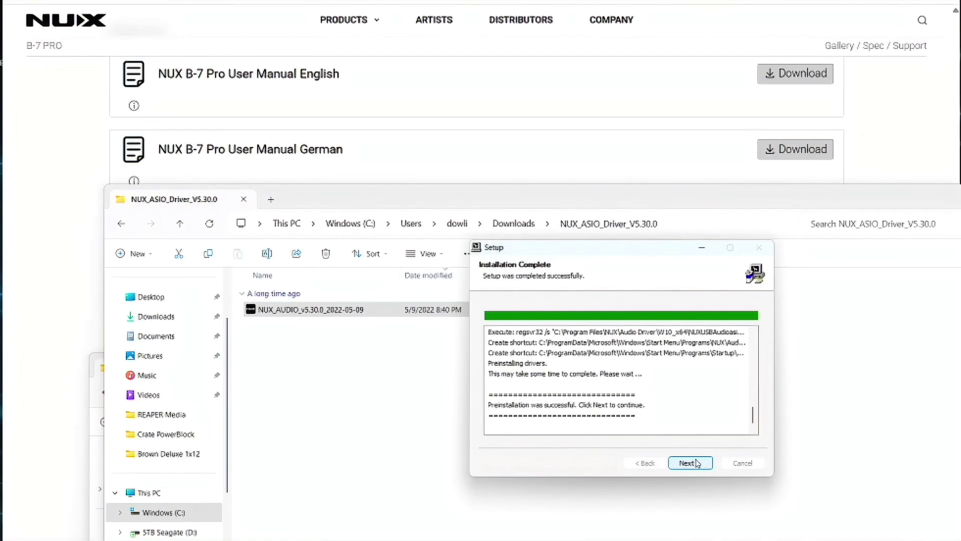
click(690, 463)
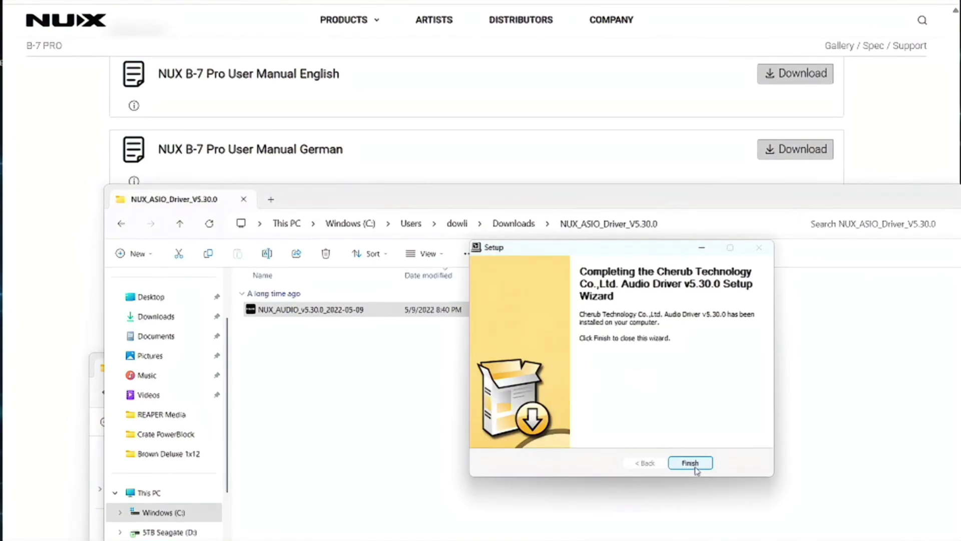
click(694, 466)
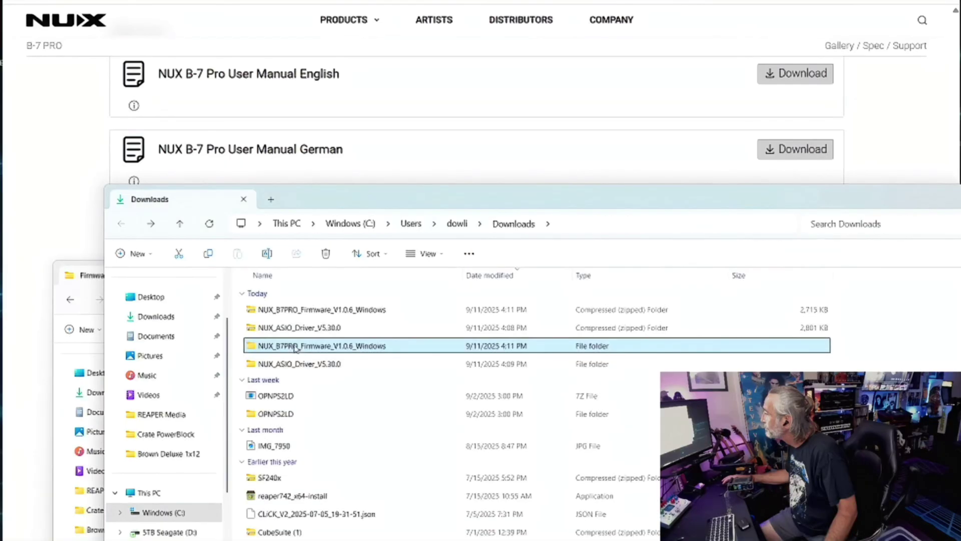
Launch NUX Device Updater from the extracted Firmware_NUX_B-7 PRO_V1.0.6_Windows folder
double_click(295, 346)
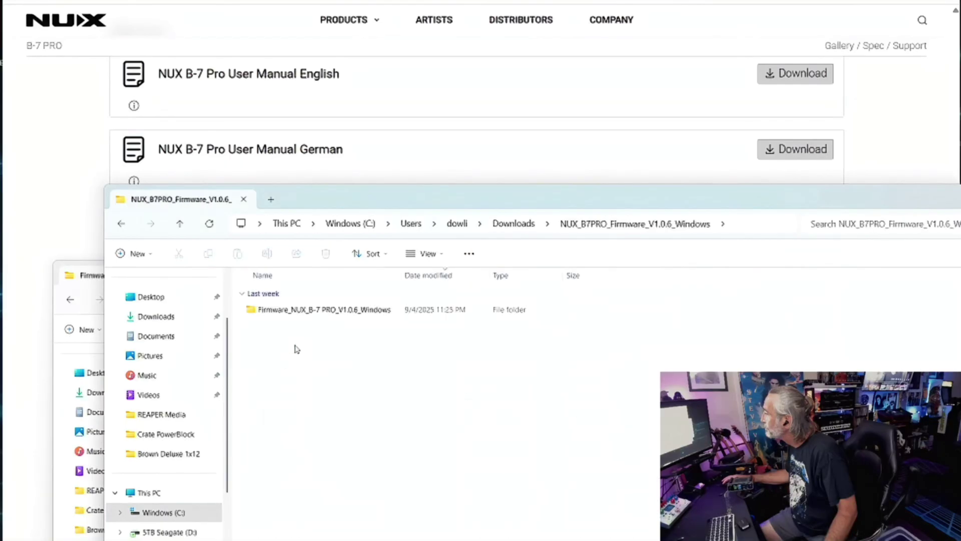
double_click(300, 310)
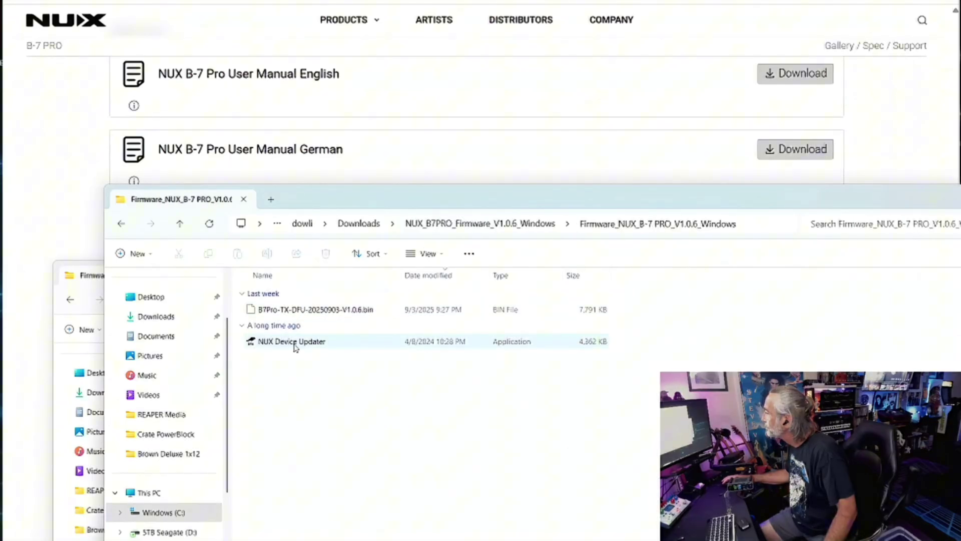
double_click(295, 343)
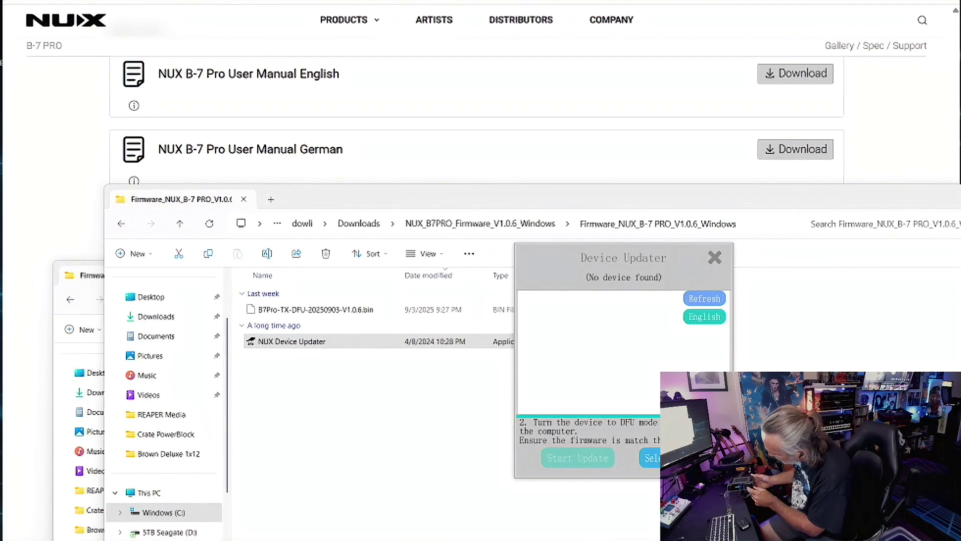
Open the English B-7 PRO firmware update guide from the NUX support page and read its device connection and file selection instructions
key(alt+Tab)
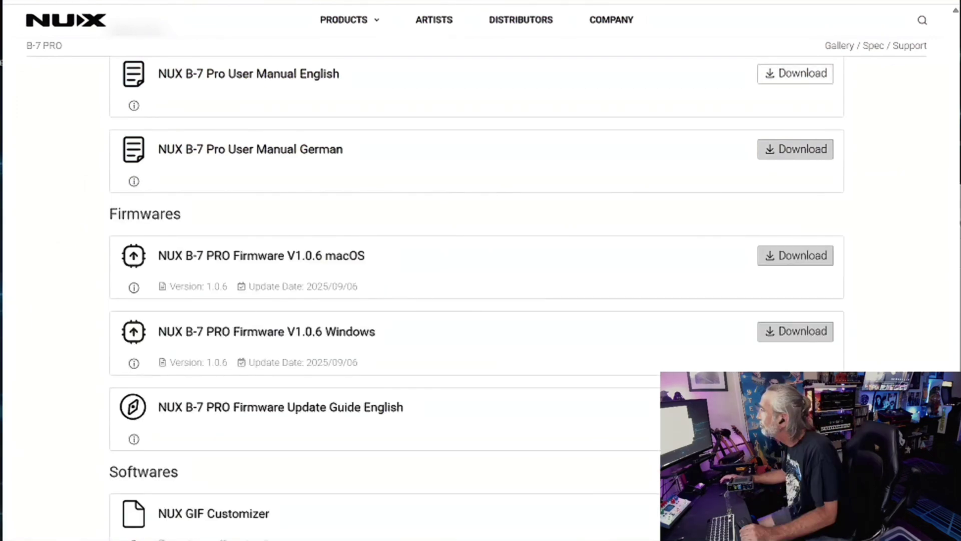
click(281, 407)
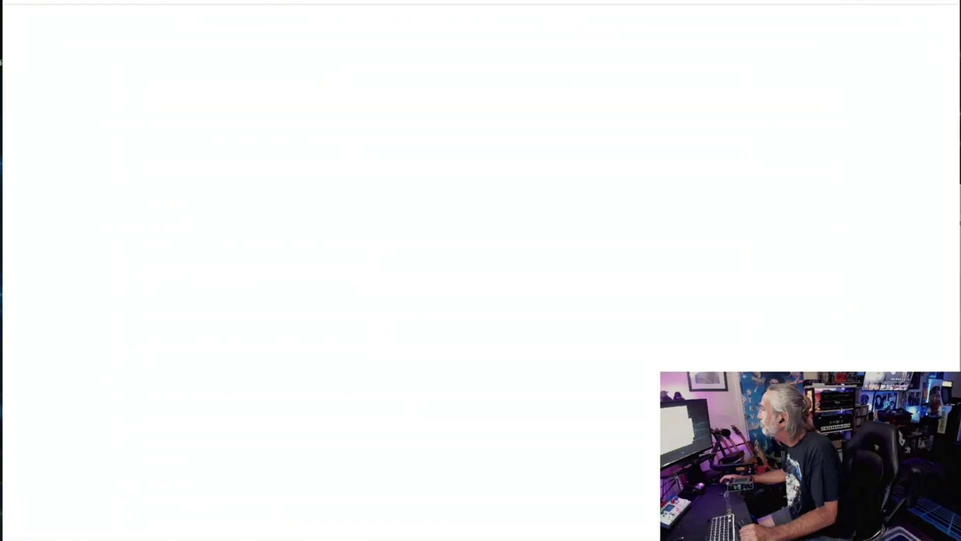
scroll(426, 283, down, 4)
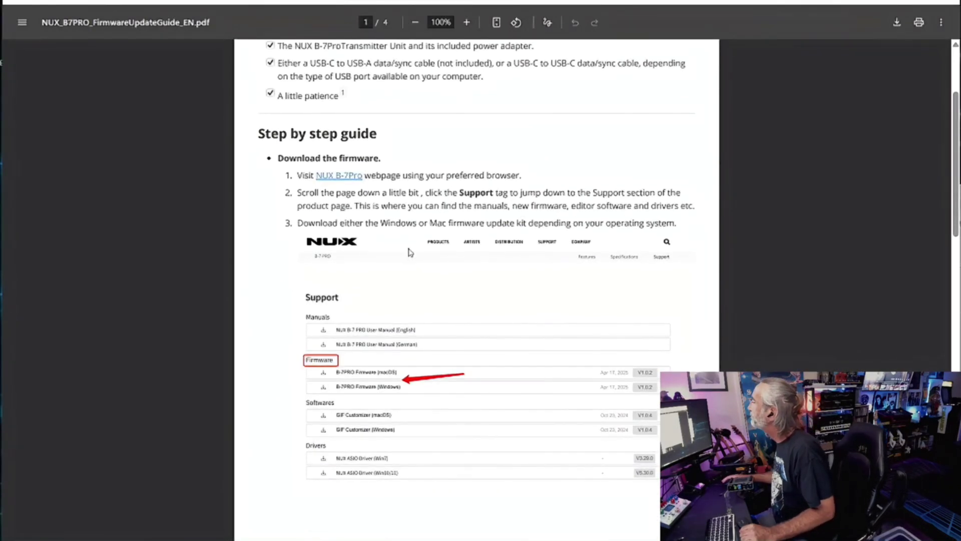
scroll(492, 230, down, 10)
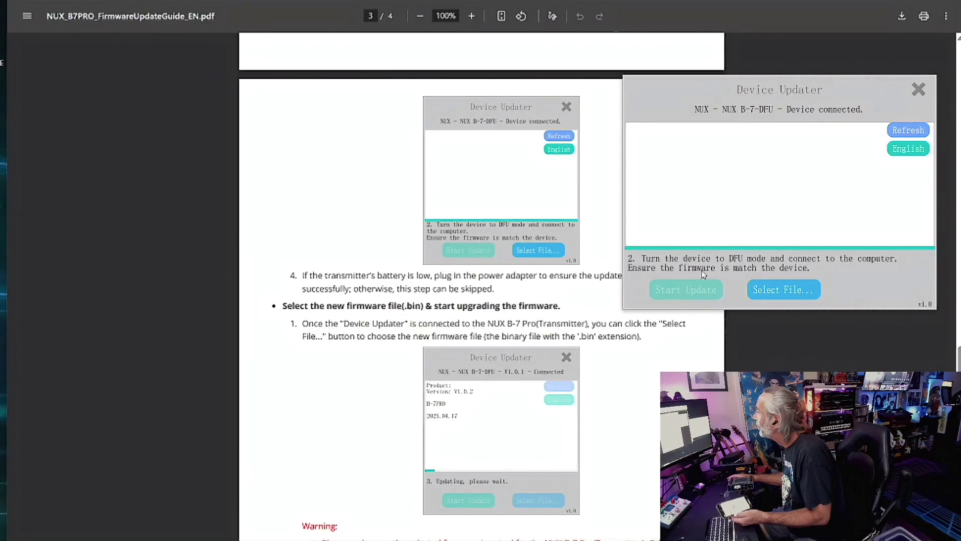
Update the connected B-7 device with B7Pro-TX-DFU-20250903-V1.0.6.bin from the extracted firmware folder in Downloads
click(775, 291)
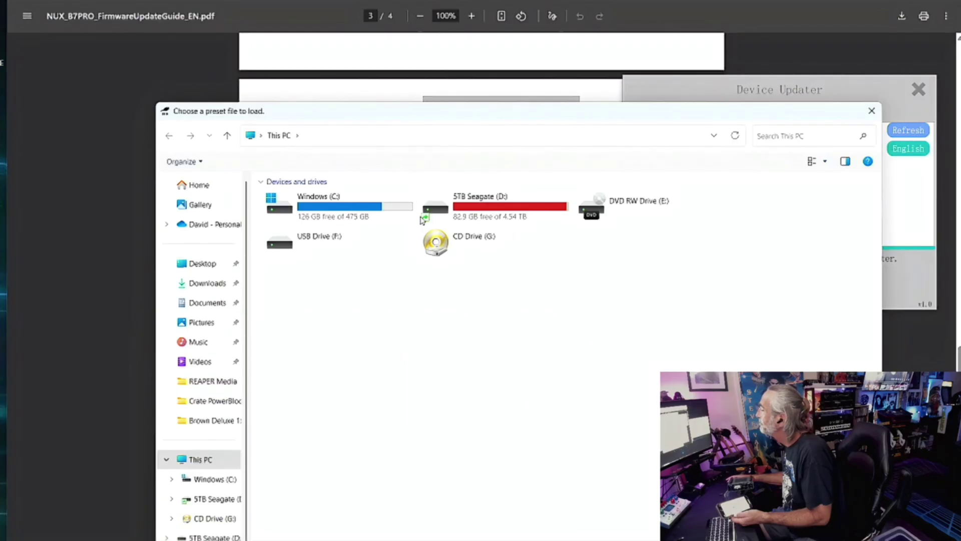
click(207, 283)
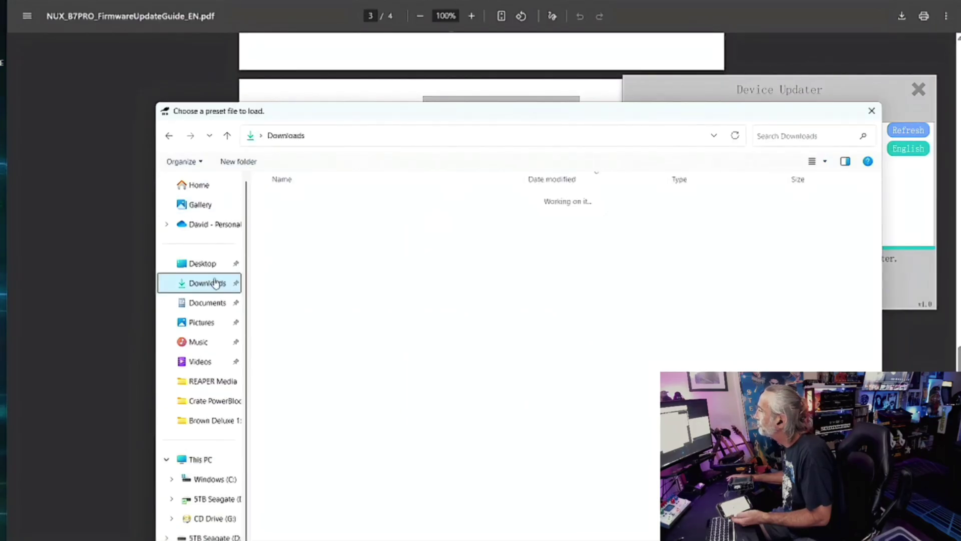
double_click(306, 214)
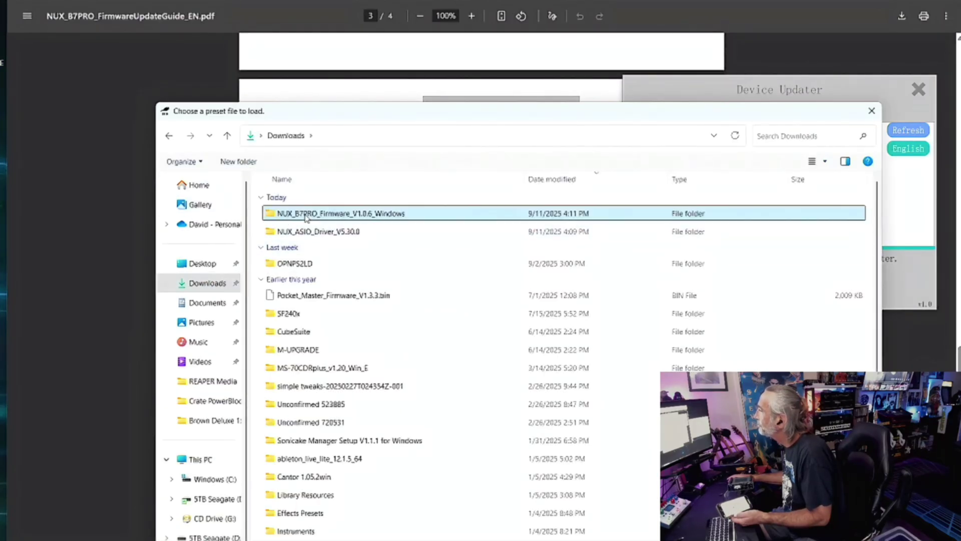
click(306, 213)
double_click(305, 214)
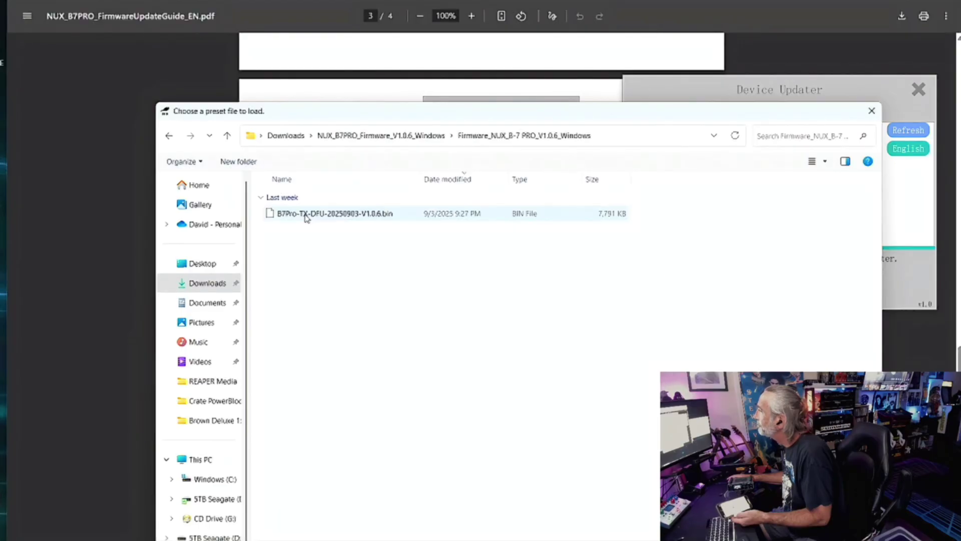
double_click(300, 214)
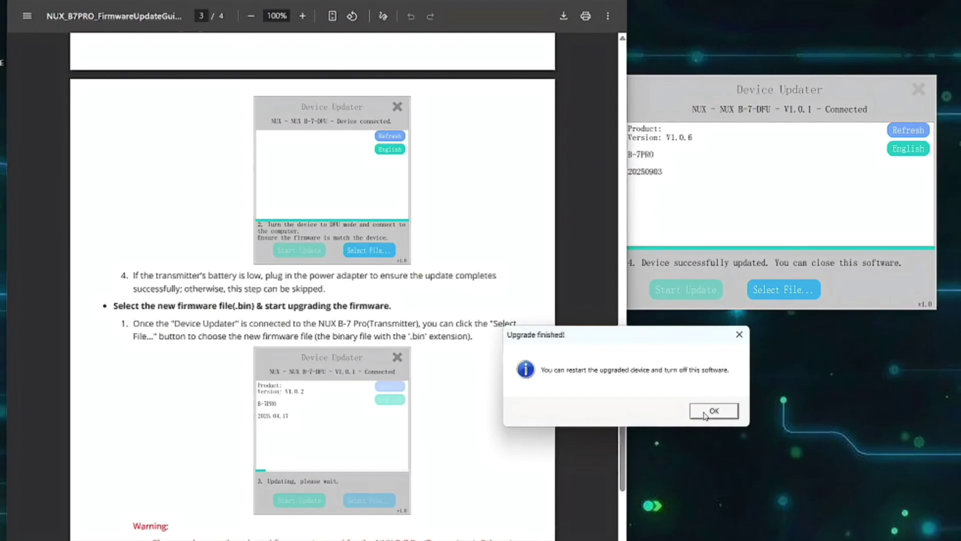
click(704, 412)
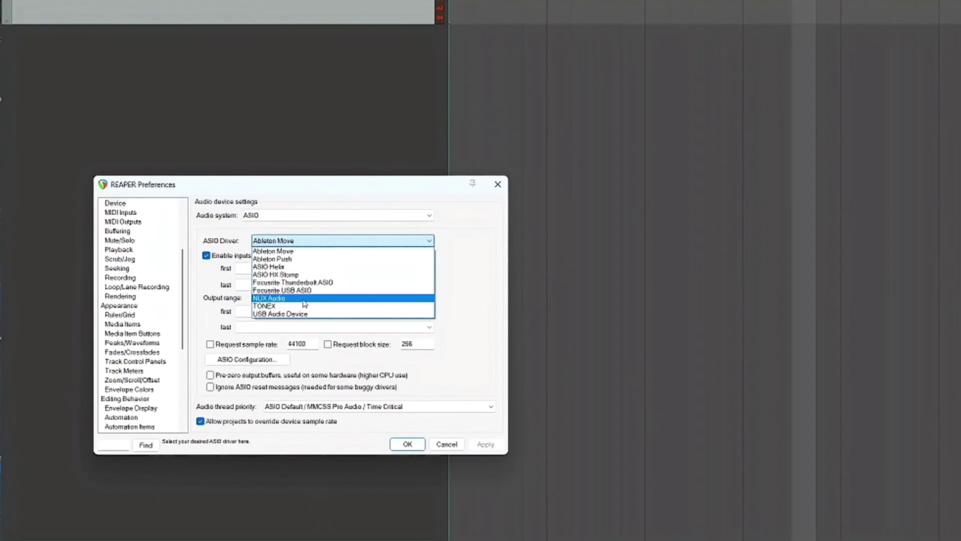
Set the ASIO driver to NUX Audio in the REAPER preferences and open its ASIO configuration
click(289, 298)
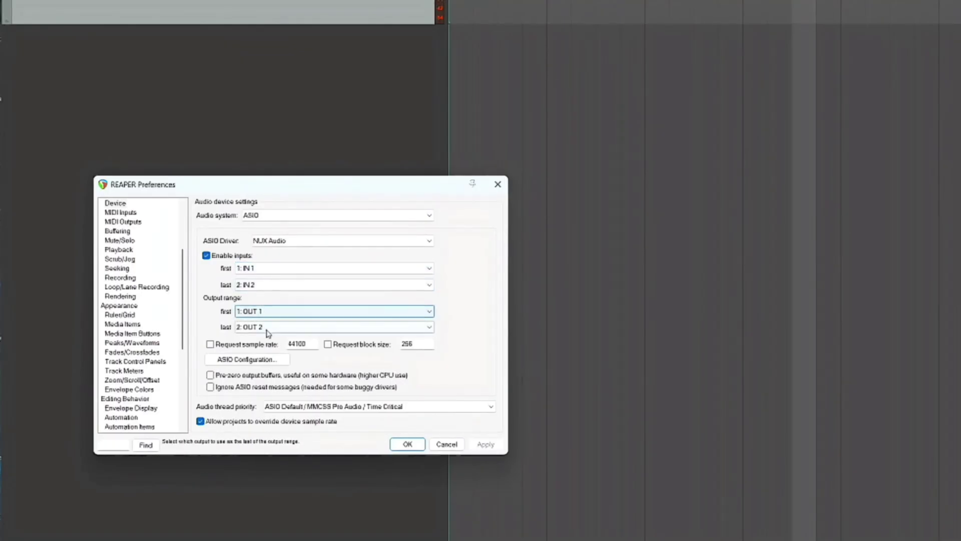
click(252, 361)
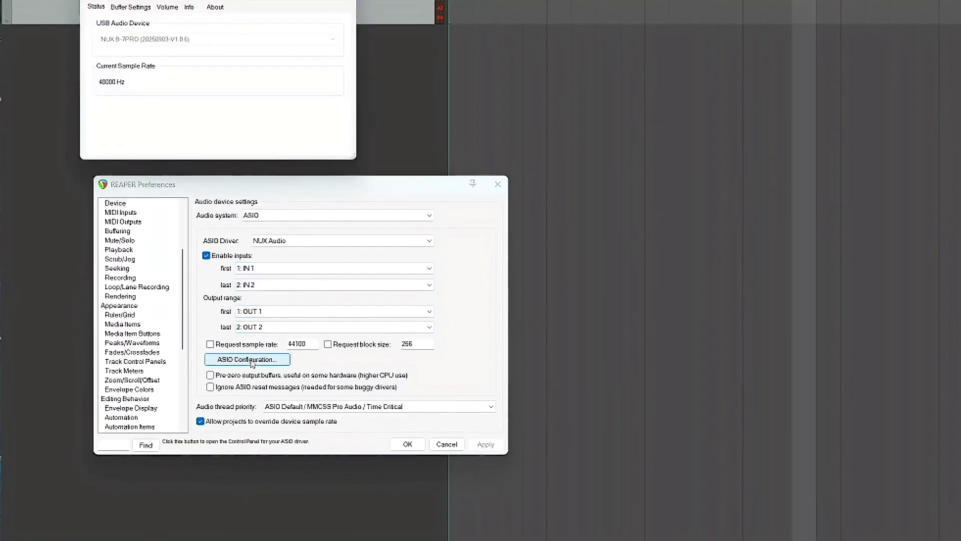